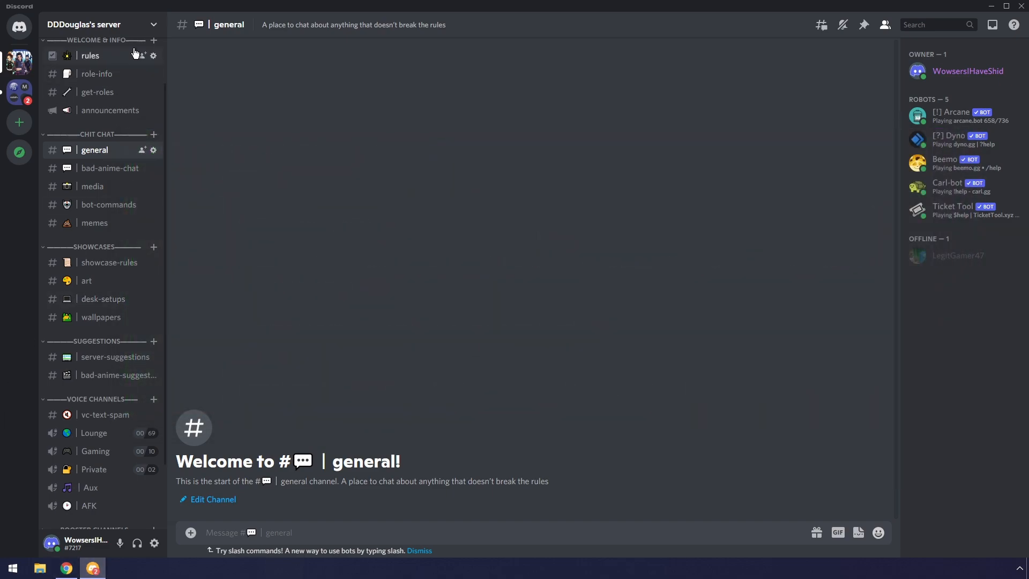
# Step: Create a new role named Chat Revive in the server's role settings and save it
pyautogui.click(143, 27)
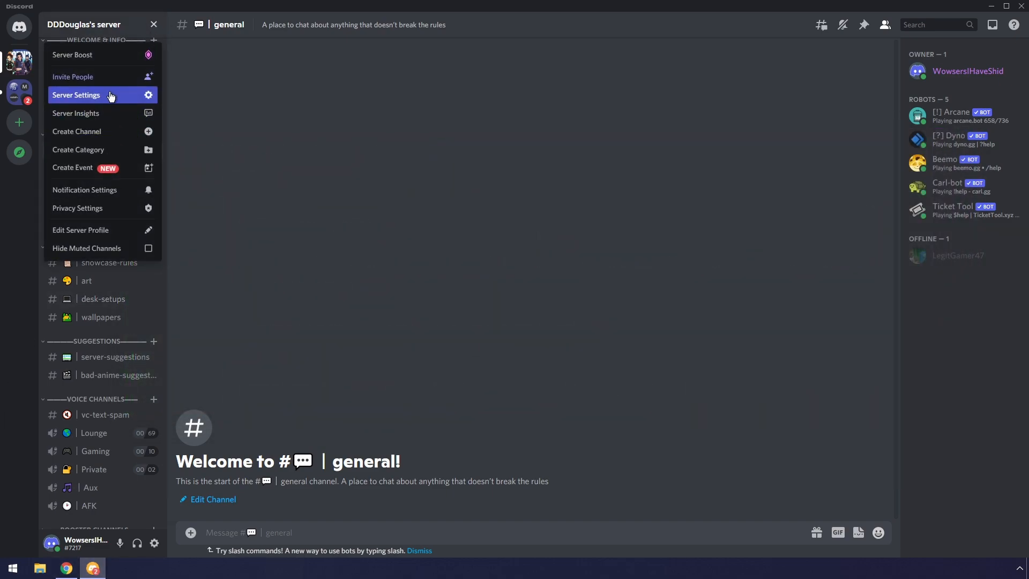
pyautogui.click(145, 95)
pyautogui.click(270, 89)
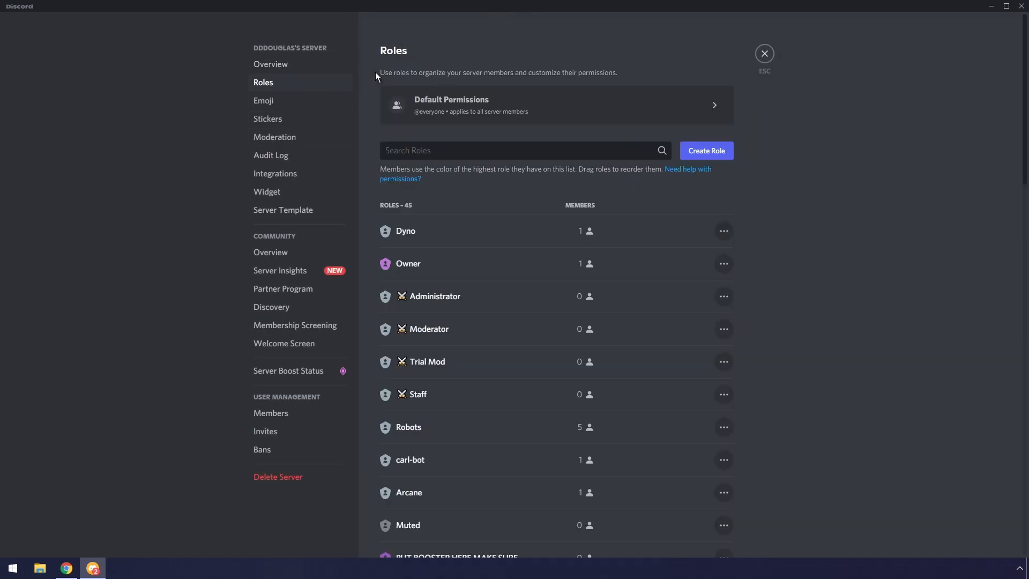
pyautogui.click(705, 154)
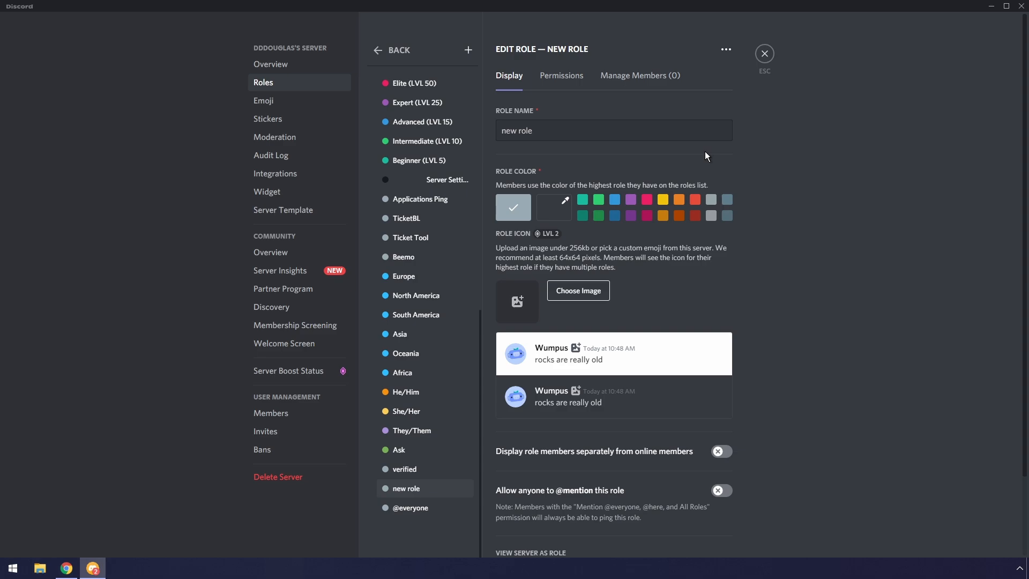
pyautogui.tripleClick(642, 131)
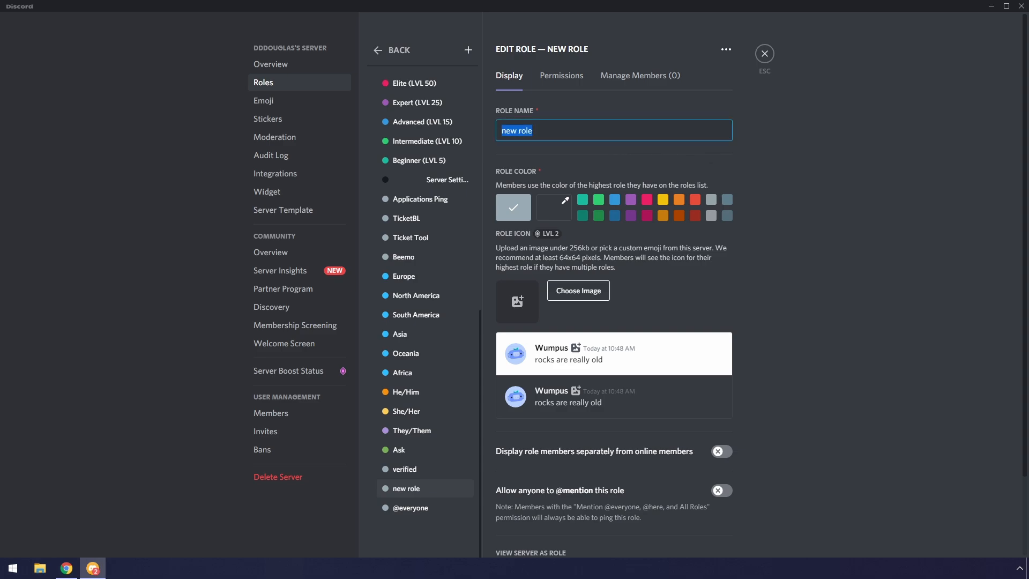
pyautogui.write('chat RevCh')
pyautogui.press('BackSpace')
pyautogui.write('hat ')
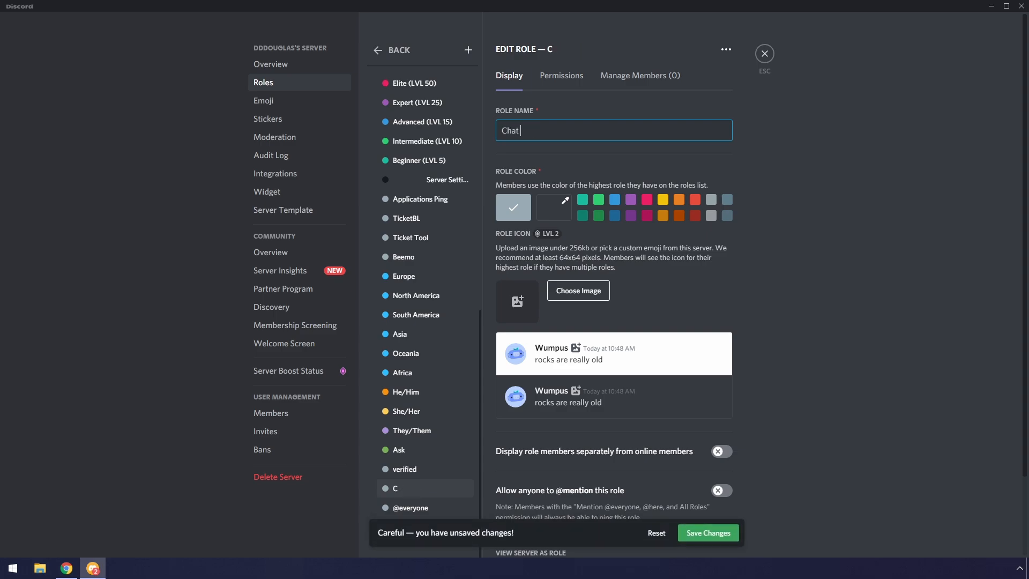
pyautogui.write('Revive')
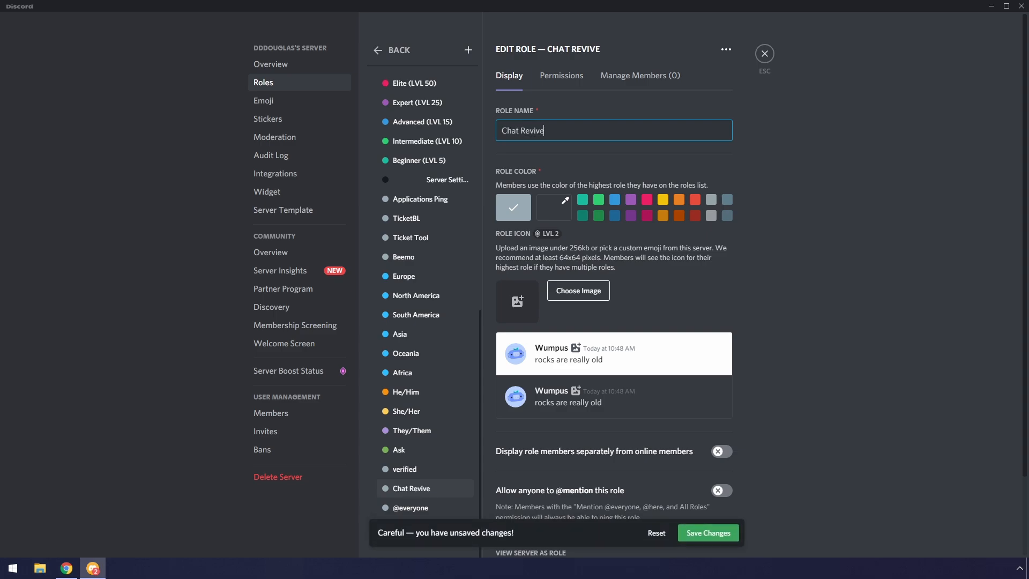
pyautogui.click(693, 536)
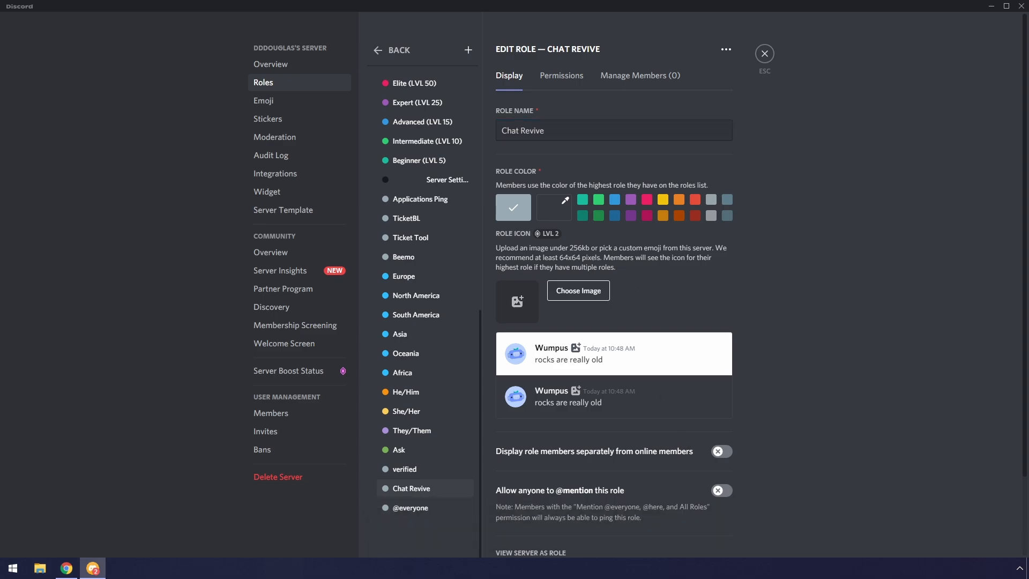
# Step: Clear the general server permissions of the Chat Revive role, save the change and leave the server settings
pyautogui.click(572, 82)
pyautogui.scroll(-10, 691, 323)
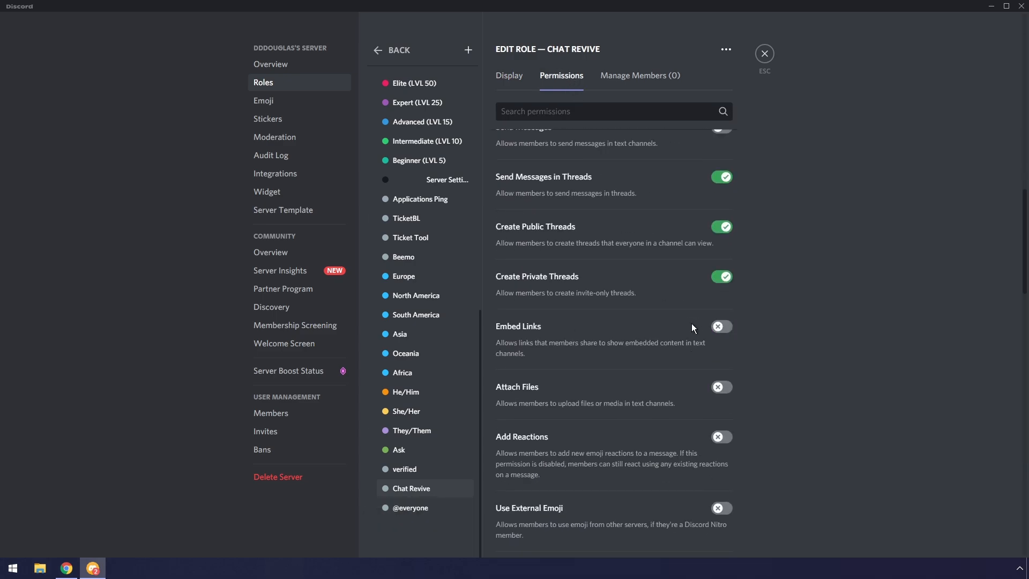
pyautogui.scroll(15, 691, 323)
pyautogui.click(704, 143)
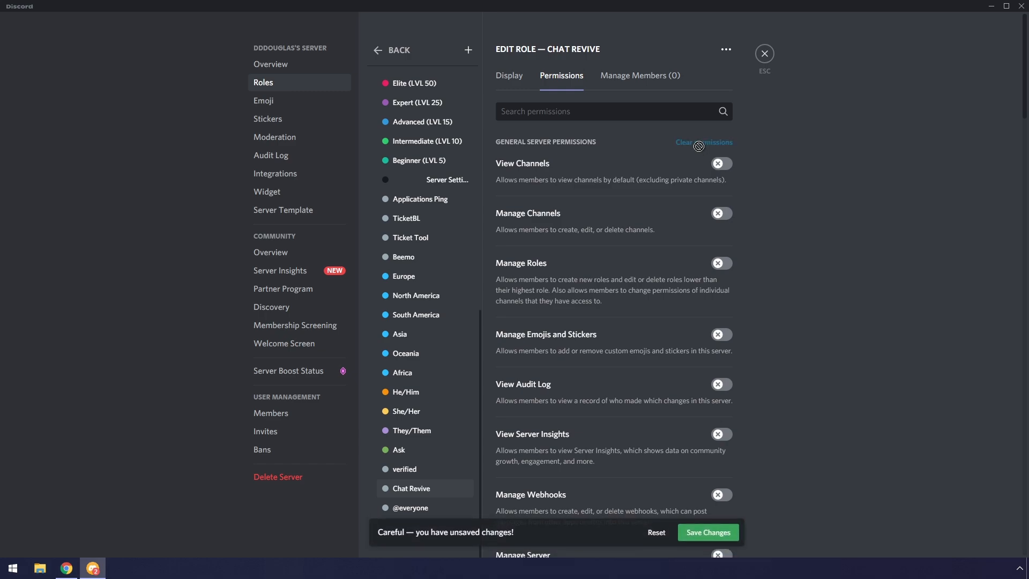
pyautogui.click(720, 536)
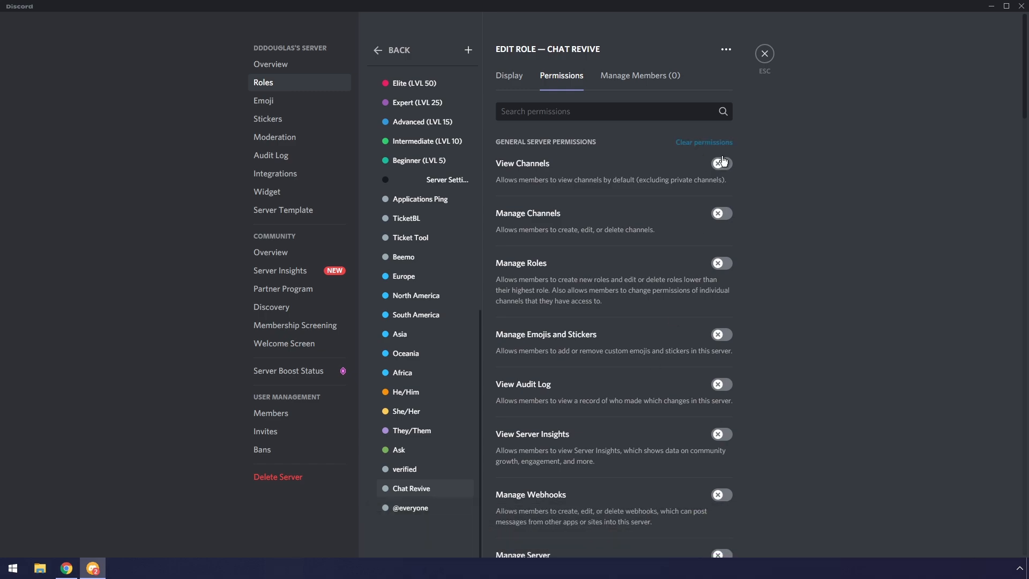
pyautogui.click(770, 55)
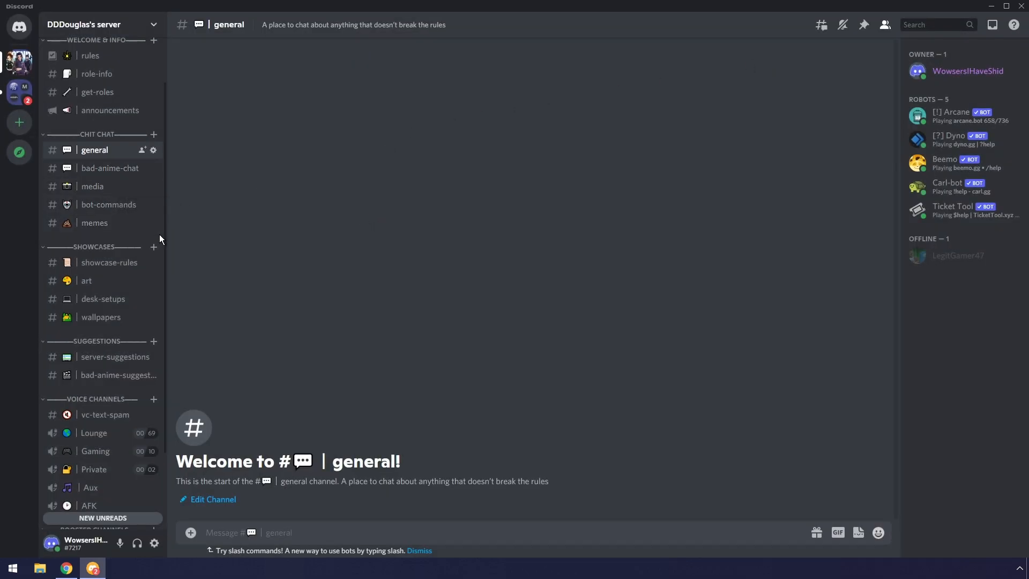
# Step: View the role-info and get-roles channels to examine how roles are described and self-assigned
pyautogui.scroll(2, 75, 231)
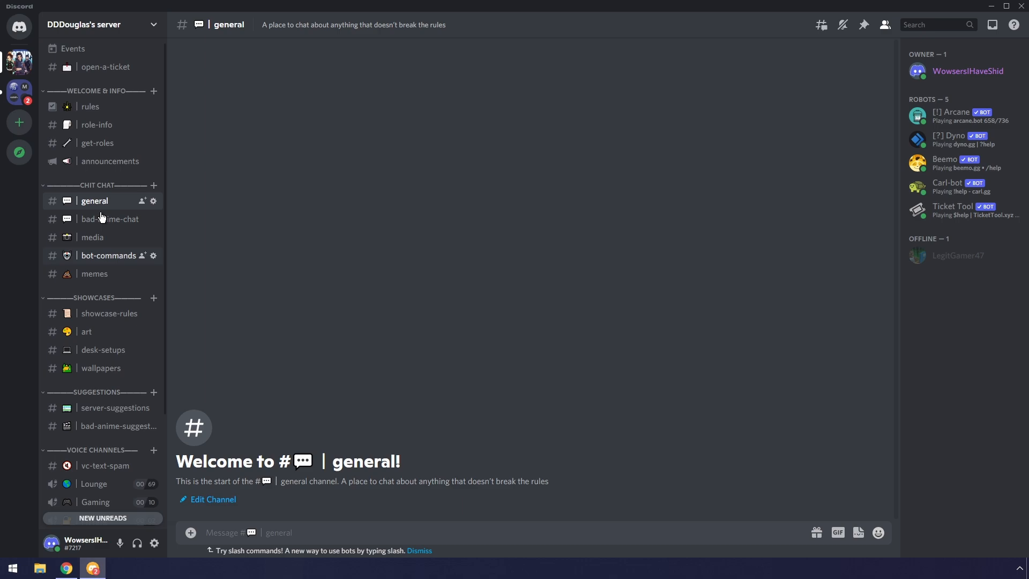
pyautogui.click(98, 131)
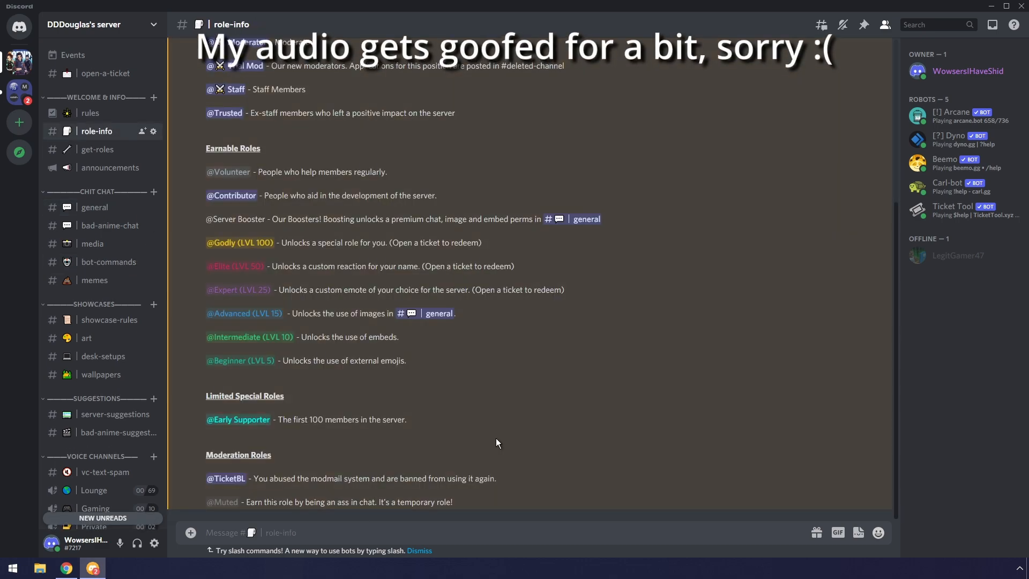
pyautogui.click(98, 149)
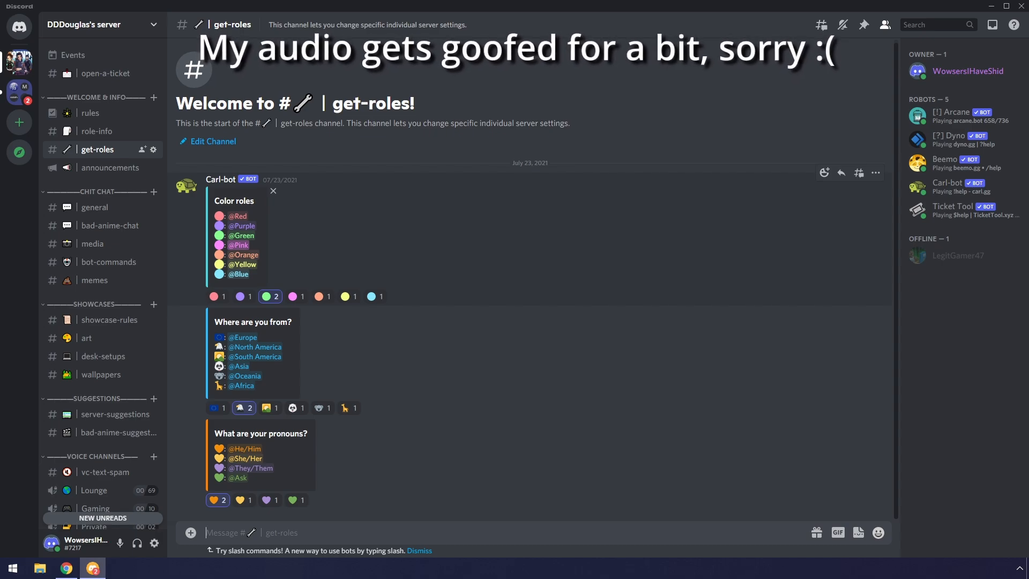
# Step: Switch to Chrome and authorize the Dead Chat Reviver bot, with all its requested permissions, on the server holding the Chat Revive role
pyautogui.click(71, 573)
pyautogui.scroll(10, 344, 321)
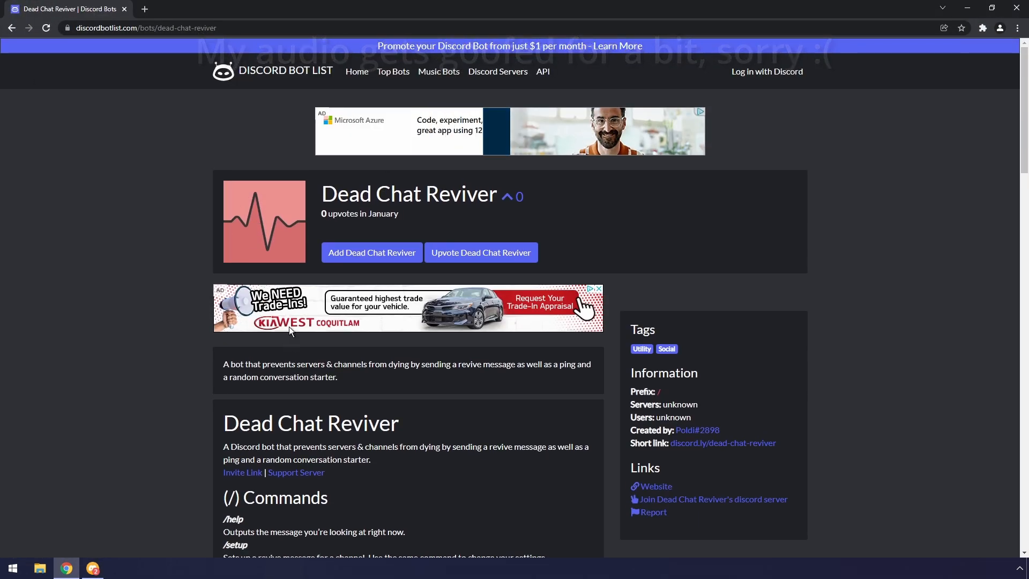
pyautogui.click(358, 252)
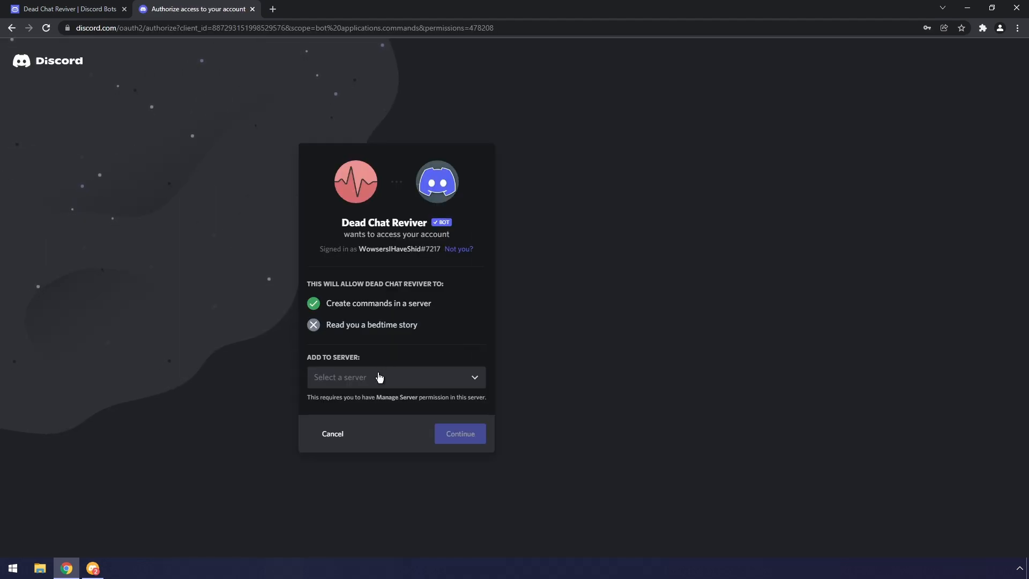
pyautogui.click(379, 377)
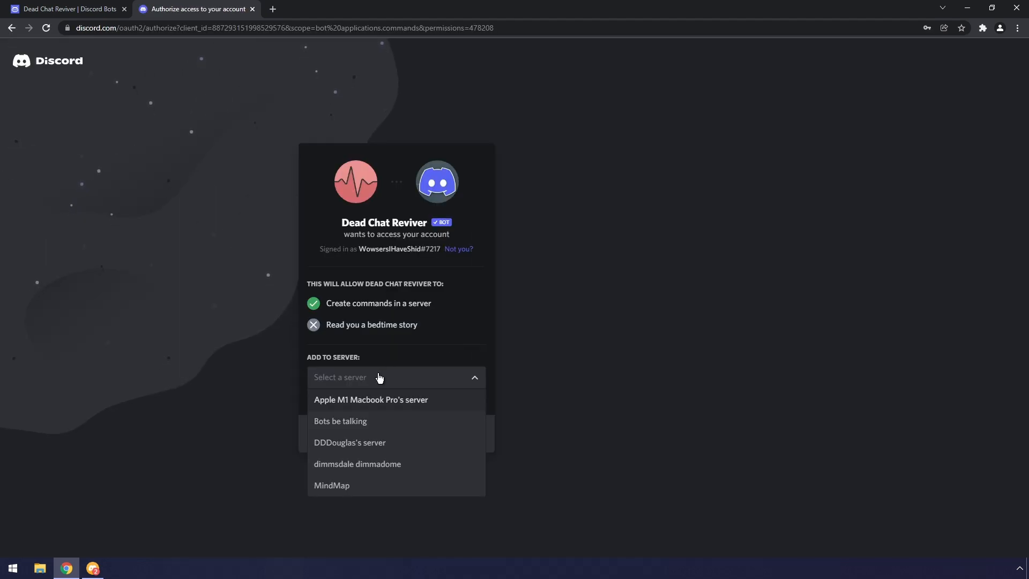
pyautogui.click(346, 444)
pyautogui.click(458, 435)
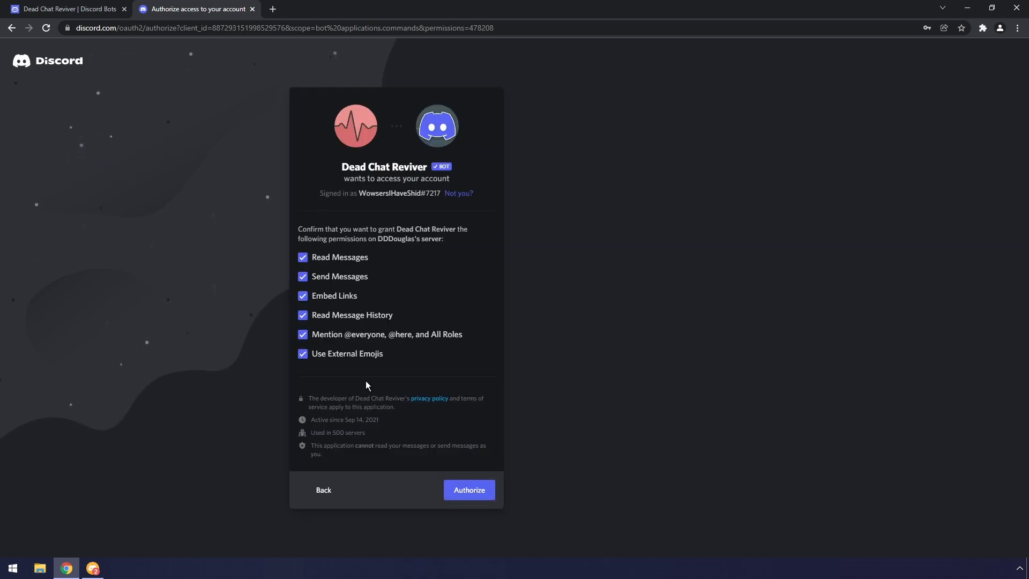
pyautogui.click(464, 490)
pyautogui.click(332, 369)
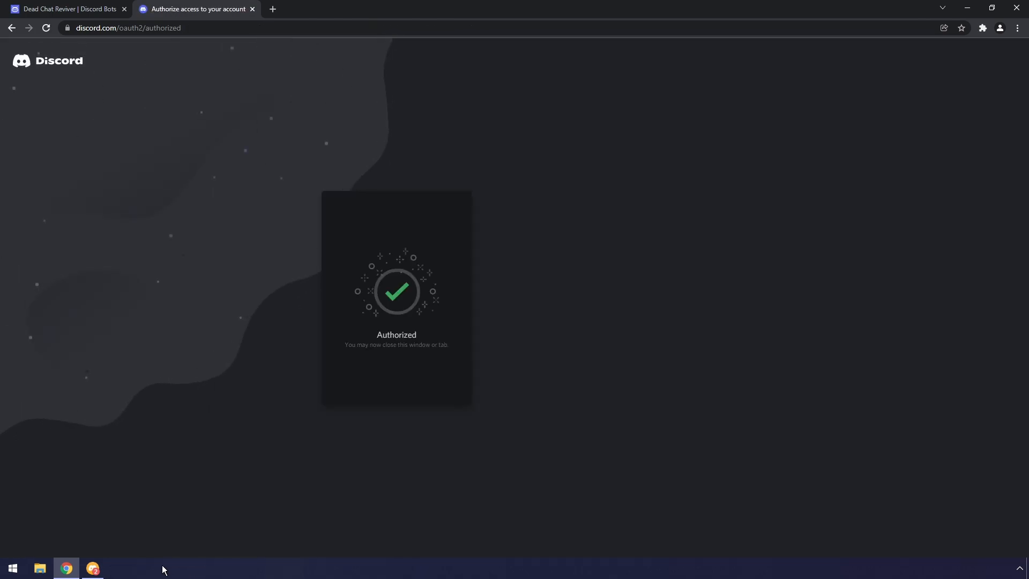
# Step: Switch back to Discord and start Dead Chat Reviver's /setup command in the general channel, with general as its channel
pyautogui.click(92, 568)
pyautogui.click(134, 204)
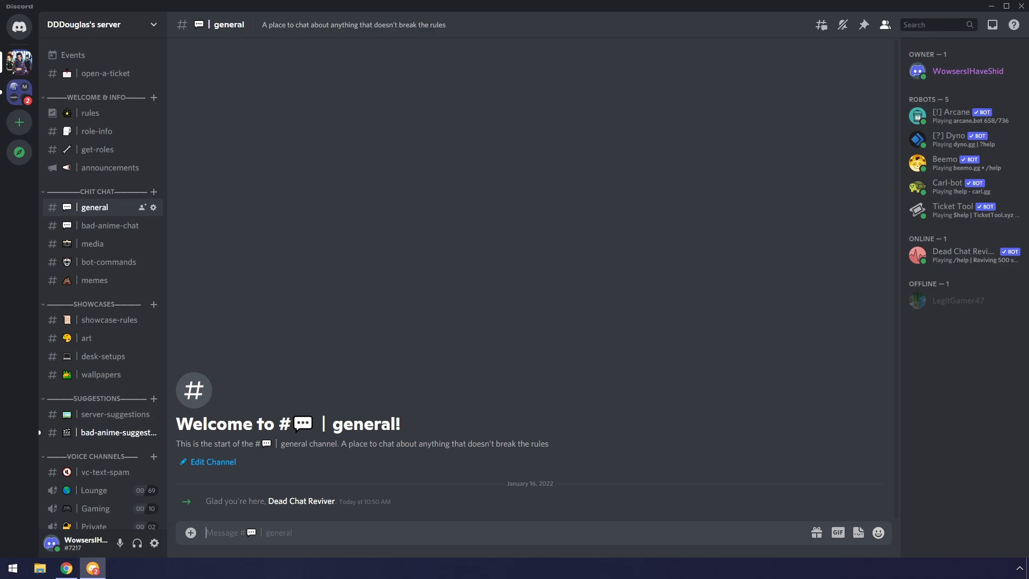
pyautogui.write('/')
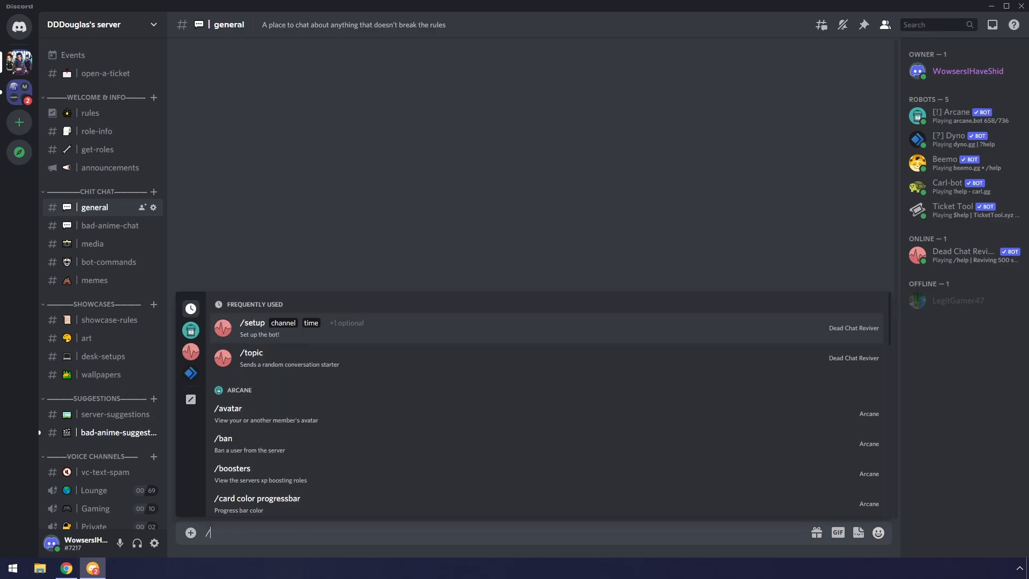
pyautogui.click(189, 352)
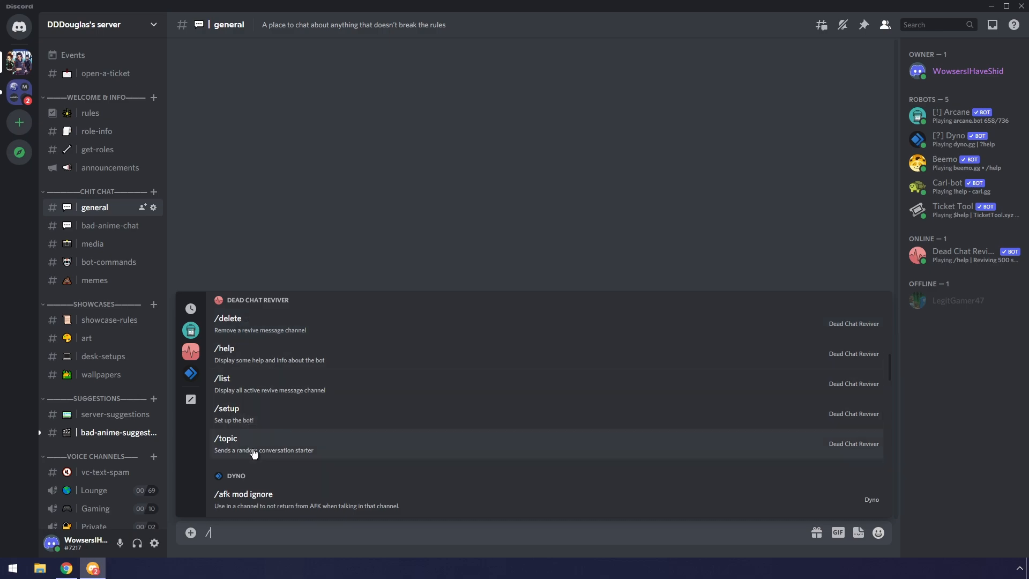
pyautogui.click(266, 417)
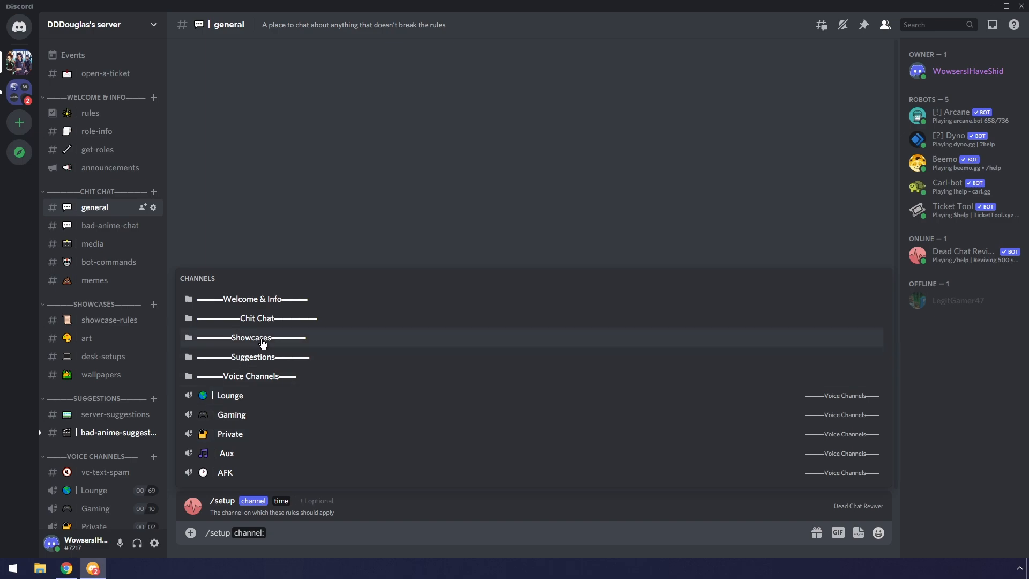
pyautogui.write('gener')
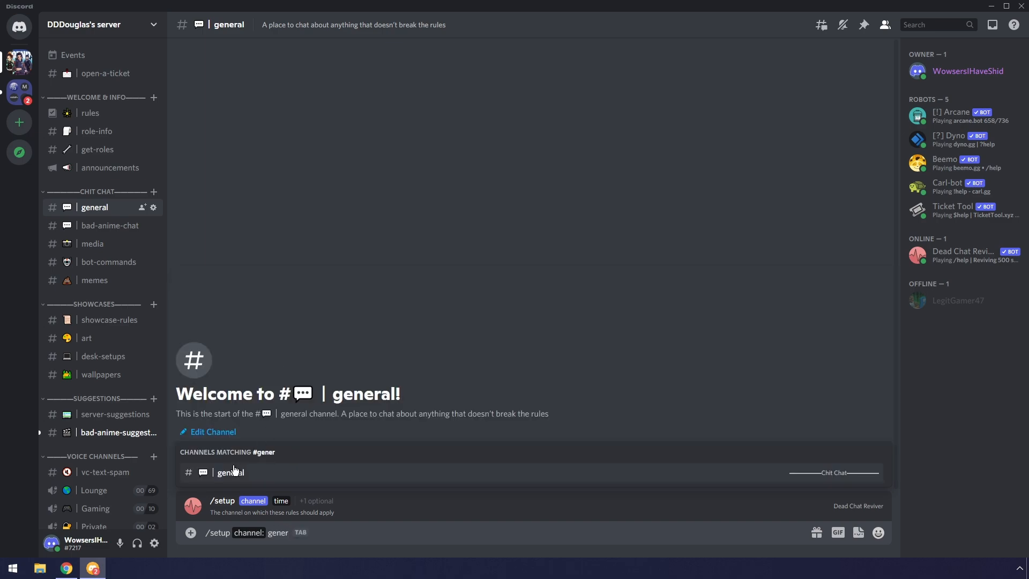
pyautogui.click(229, 472)
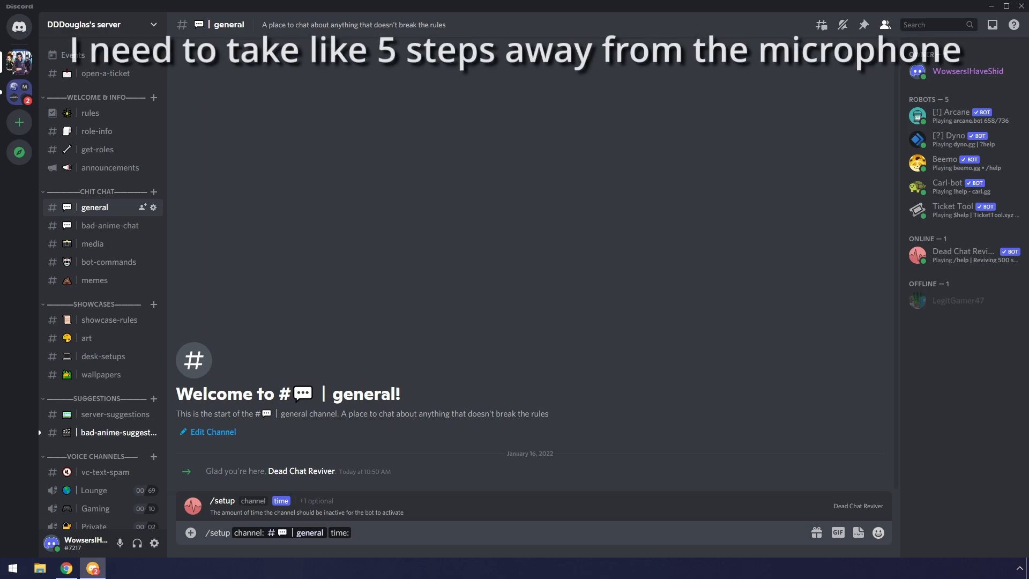
# Step: Set the inactivity time of the /setup command to 30m
pyautogui.write('30')
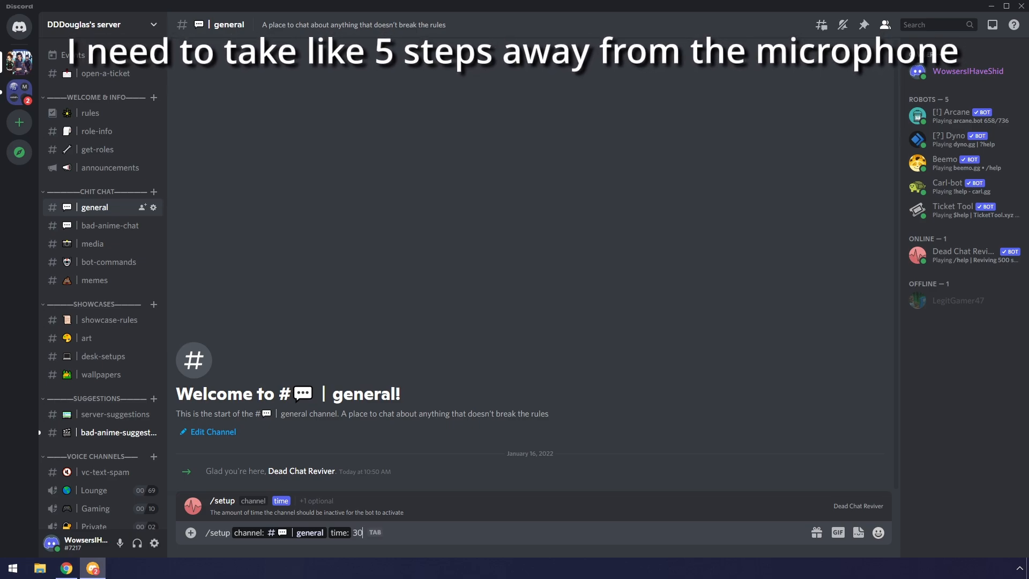
pyautogui.write('m')
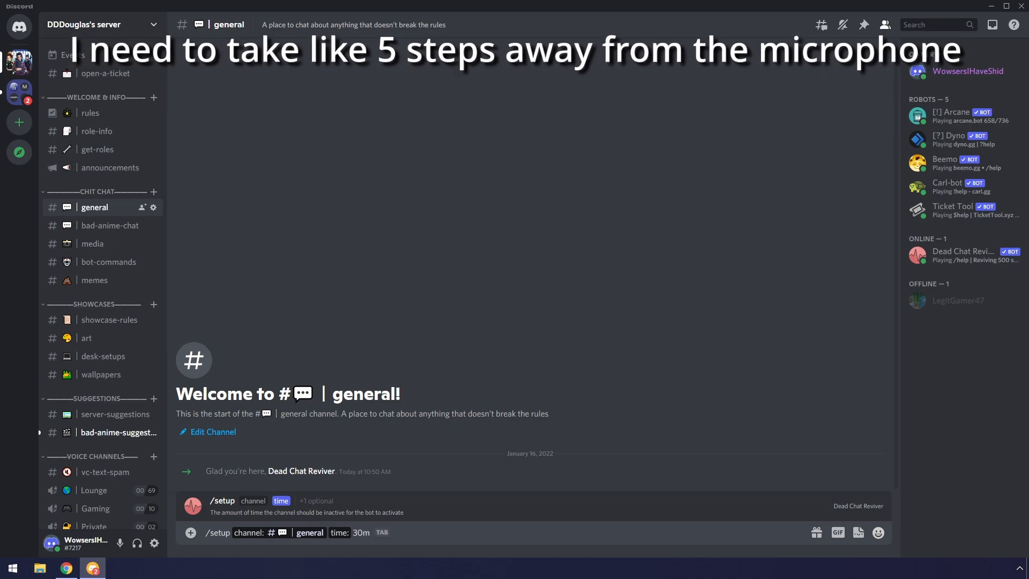
pyautogui.press('BackSpace')
pyautogui.write('h')
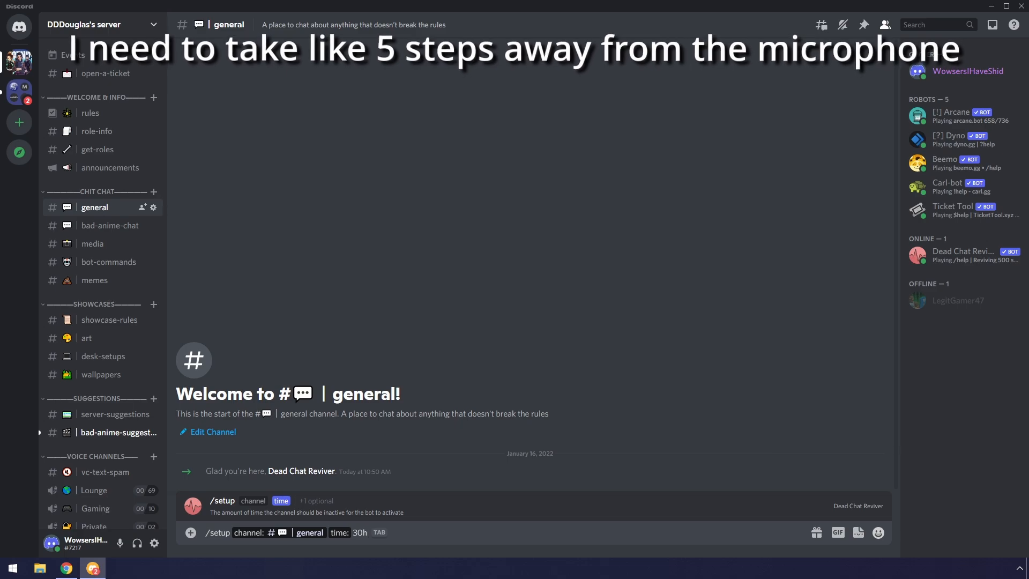
pyautogui.press('BackSpace')
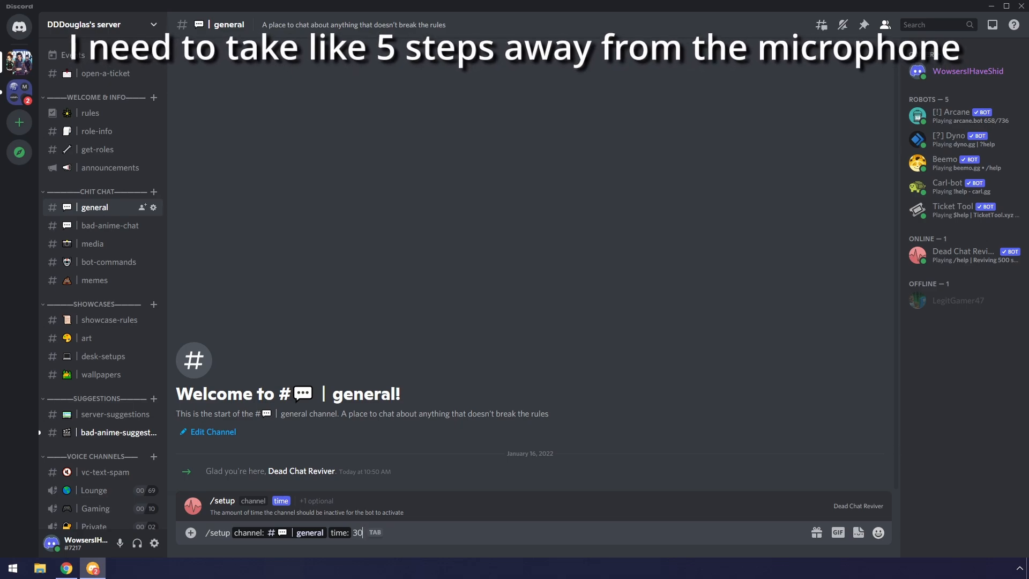
pyautogui.write('m')
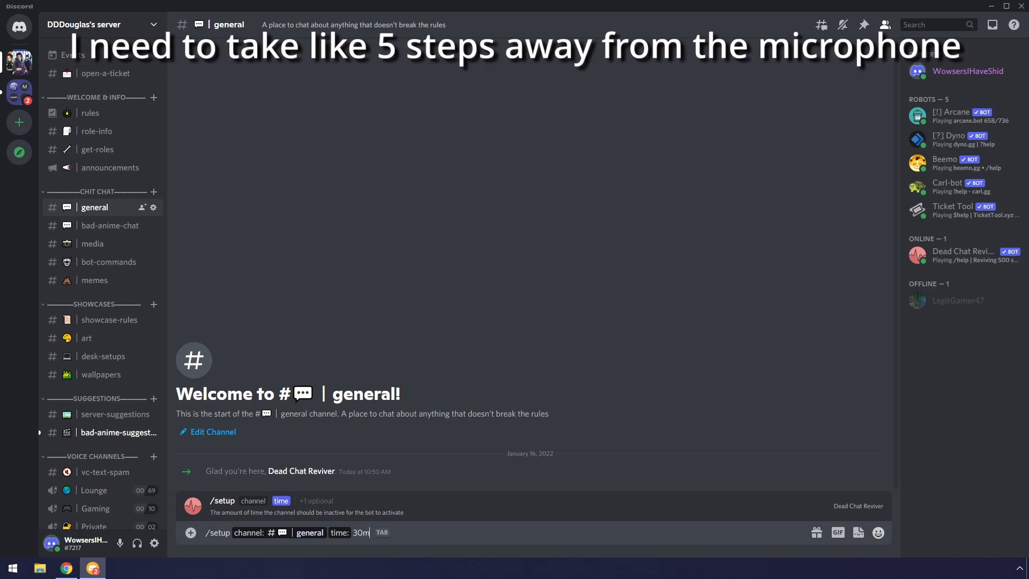
pyautogui.press('Tab')
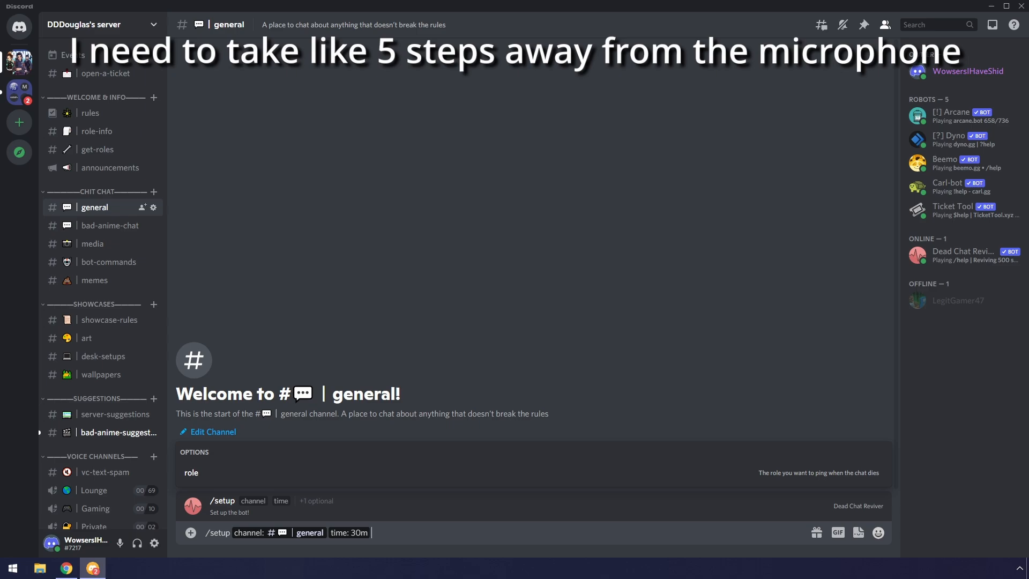
# Step: Add the optional role parameter to the /setup command and try searching its roles for "chat"
pyautogui.click(217, 478)
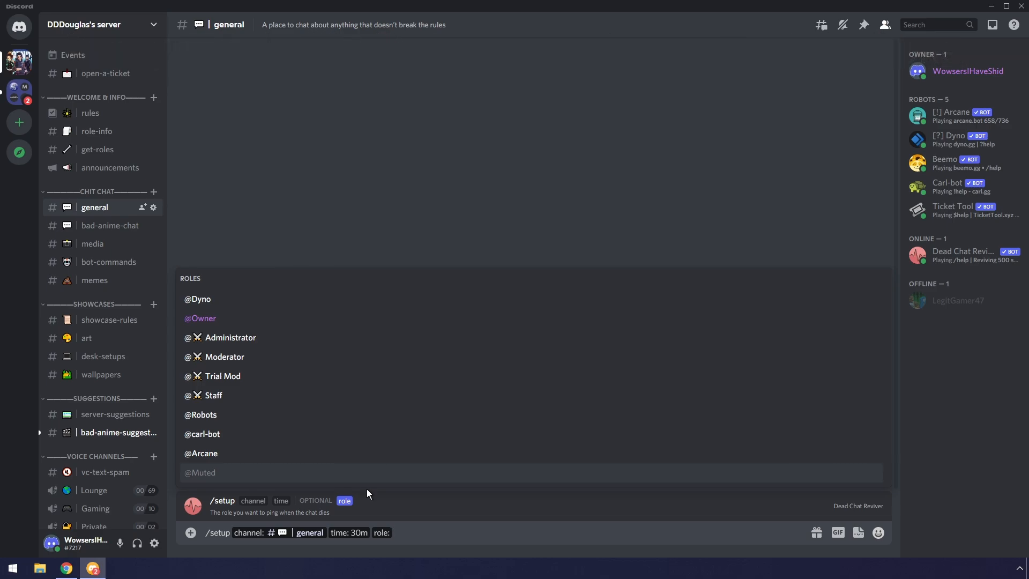
pyautogui.write('chat')
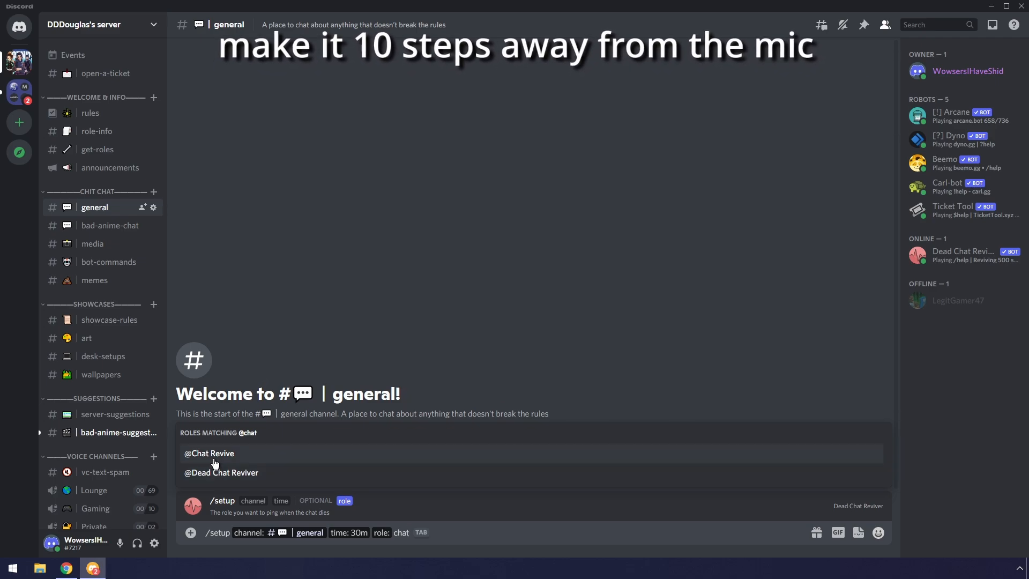
pyautogui.press('BackSpace')
pyautogui.press('BackSpace')
pyautogui.press('BackSpace')
pyautogui.press('BackSpace')
# Step: Try searching for the everyone role in the role parameter and clear the entry
pyautogui.write('every')
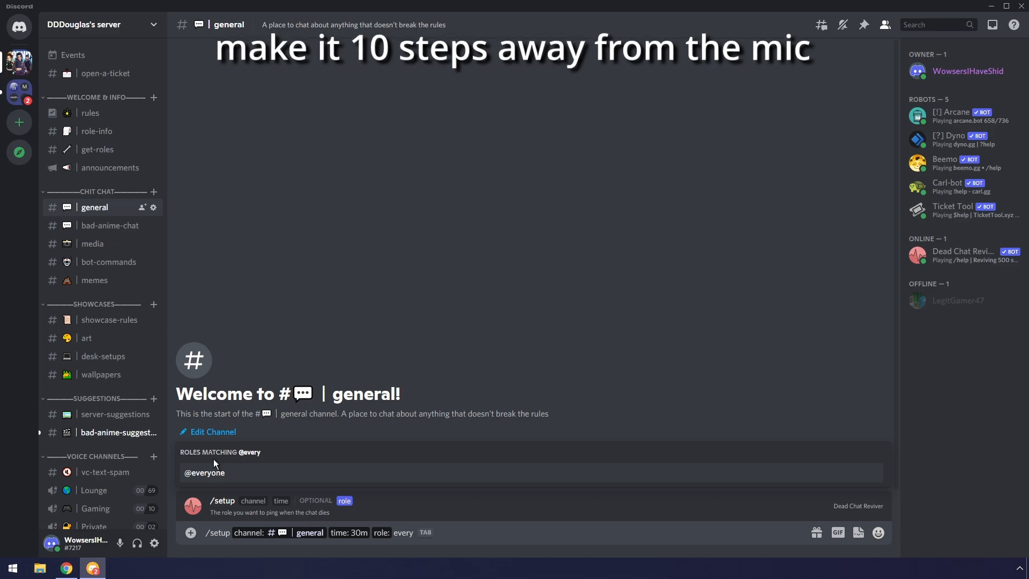
pyautogui.press('BackSpace')
pyautogui.press('BackSpace')
pyautogui.press('BackSpace')
pyautogui.press('BackSpace')
pyautogui.press('BackSpace')
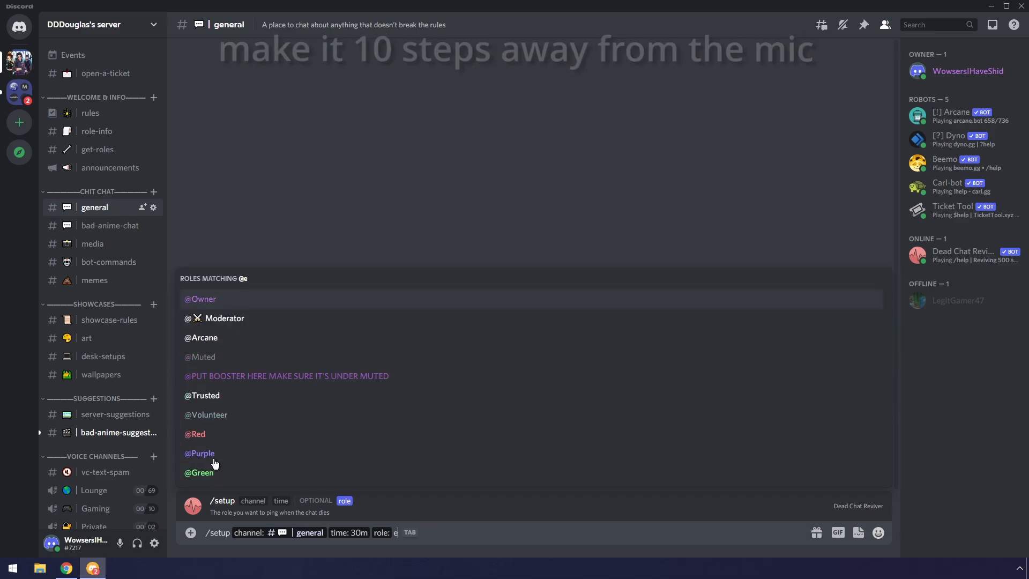
# Step: Set the role parameter of the /setup command to Chat Revive and send the command
pyautogui.write('chat')
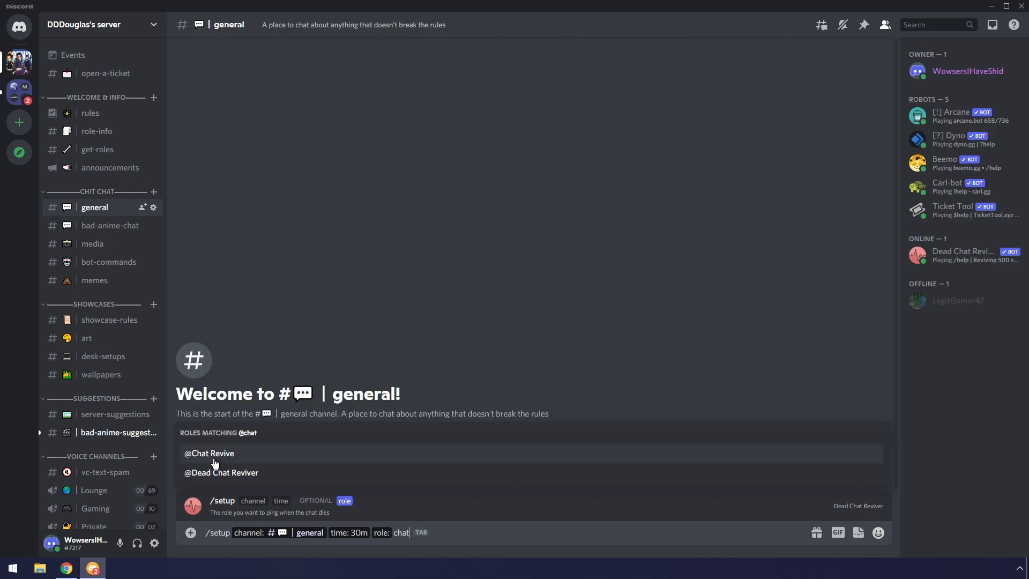
pyautogui.click(214, 460)
pyautogui.press('Return')
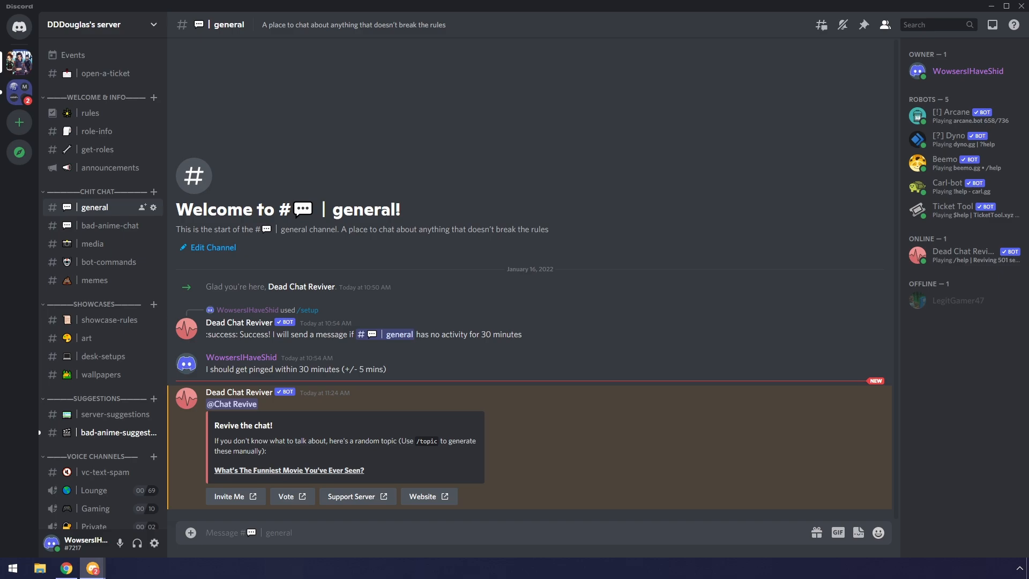
# Step: Run Dead Chat Reviver's /list command in the general channel to view the active revive message channels
pyautogui.write('/list')
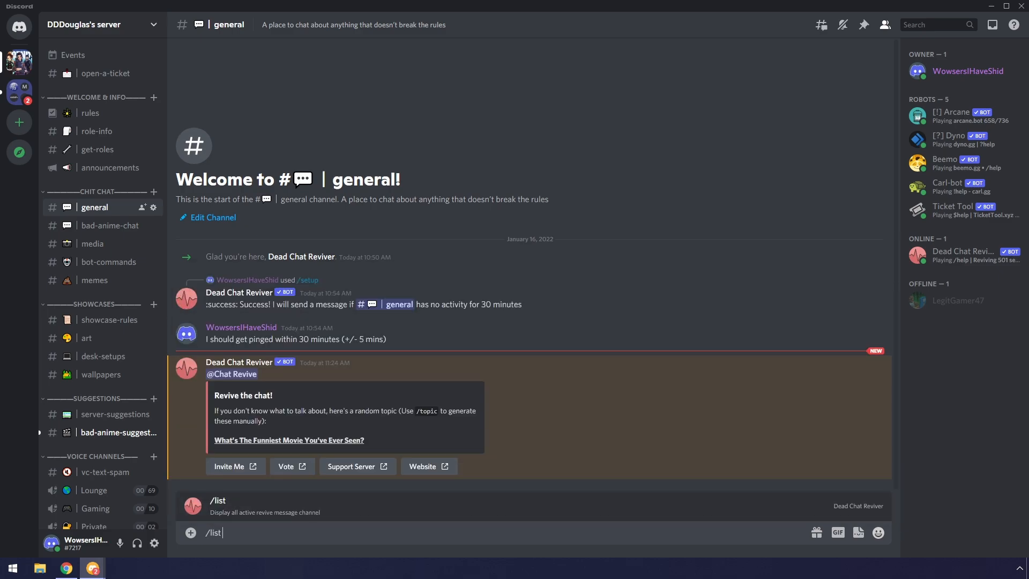
pyautogui.press('Return')
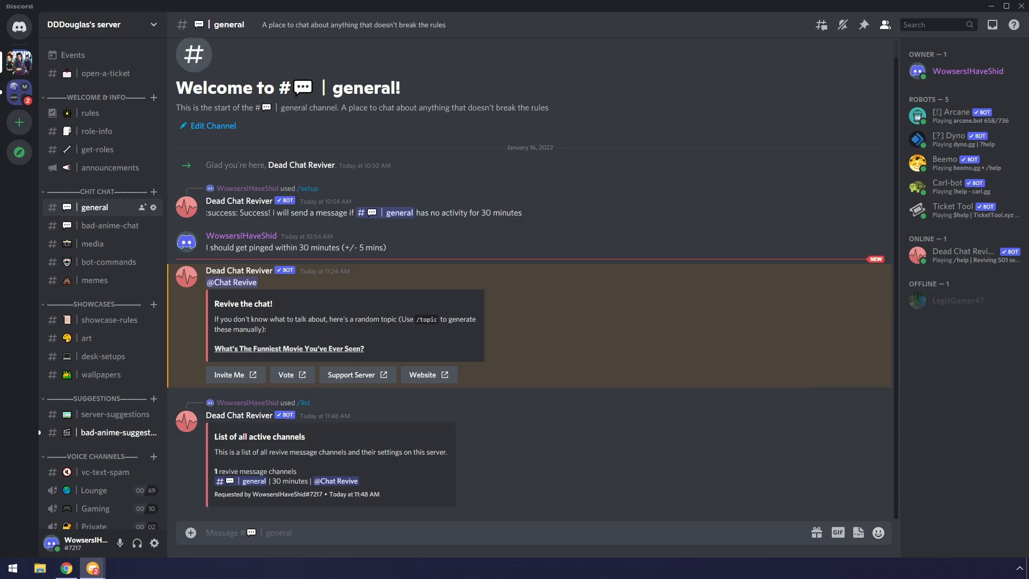
# Step: Run Dead Chat Reviver's /delete command with general as the channel to remove its revive messages
pyautogui.write('/')
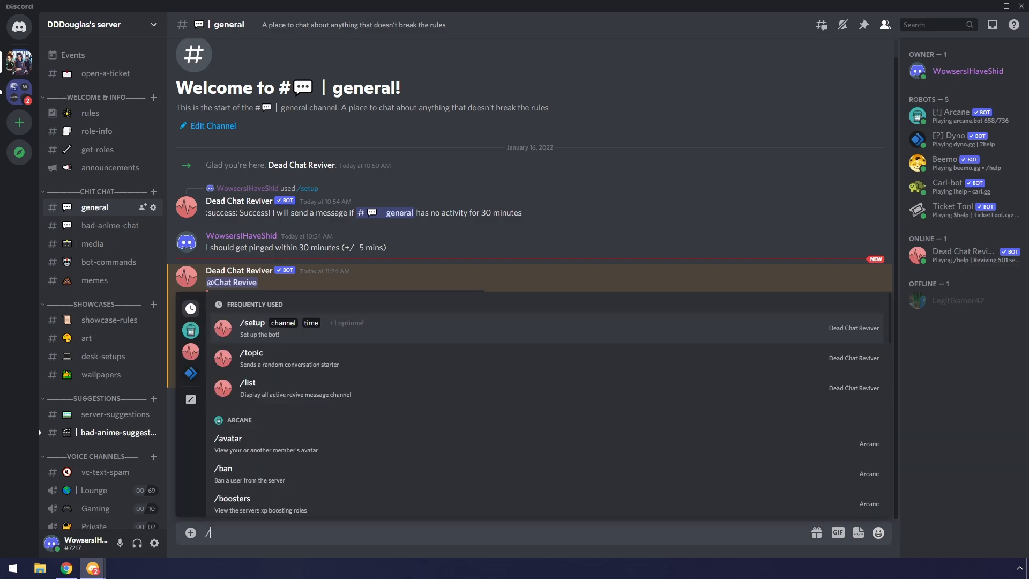
pyautogui.click(192, 352)
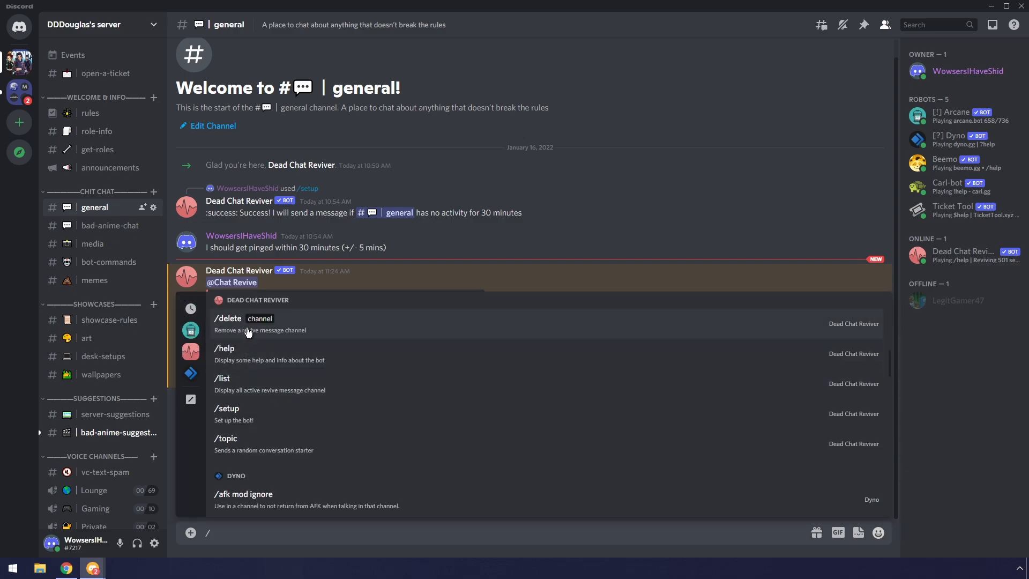
pyautogui.click(262, 335)
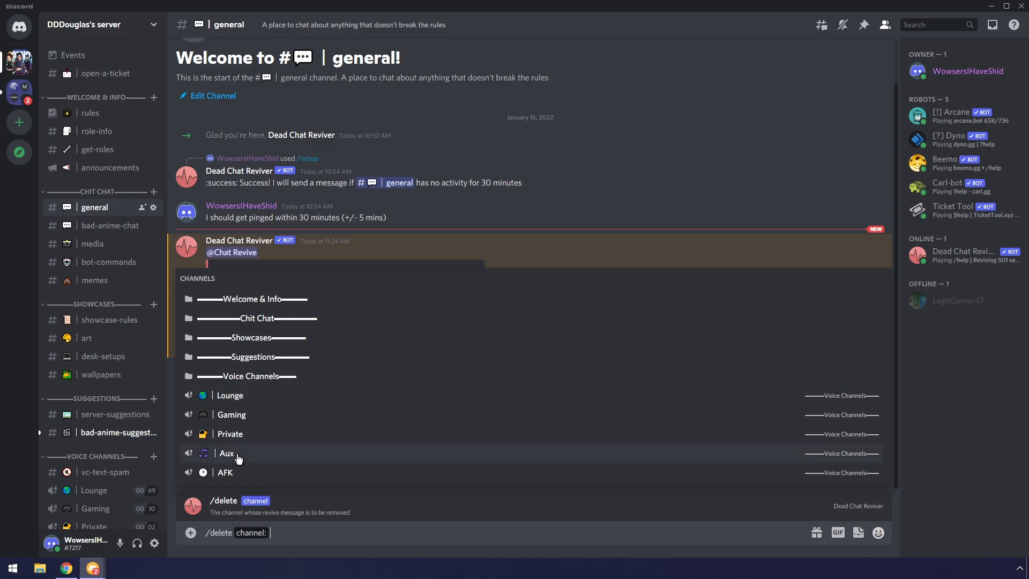
pyautogui.write('gener')
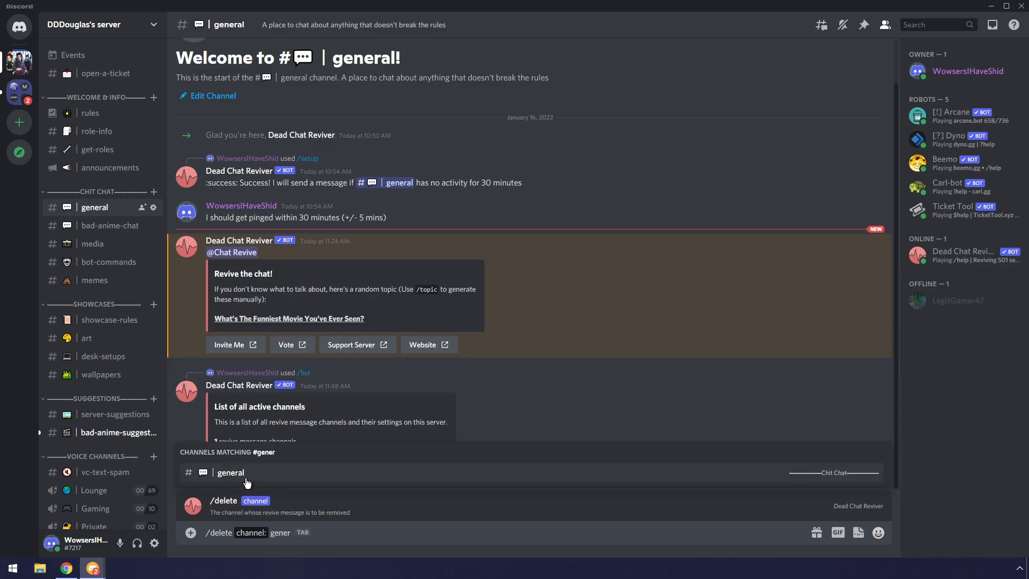
pyautogui.click(246, 478)
pyautogui.press('Return')
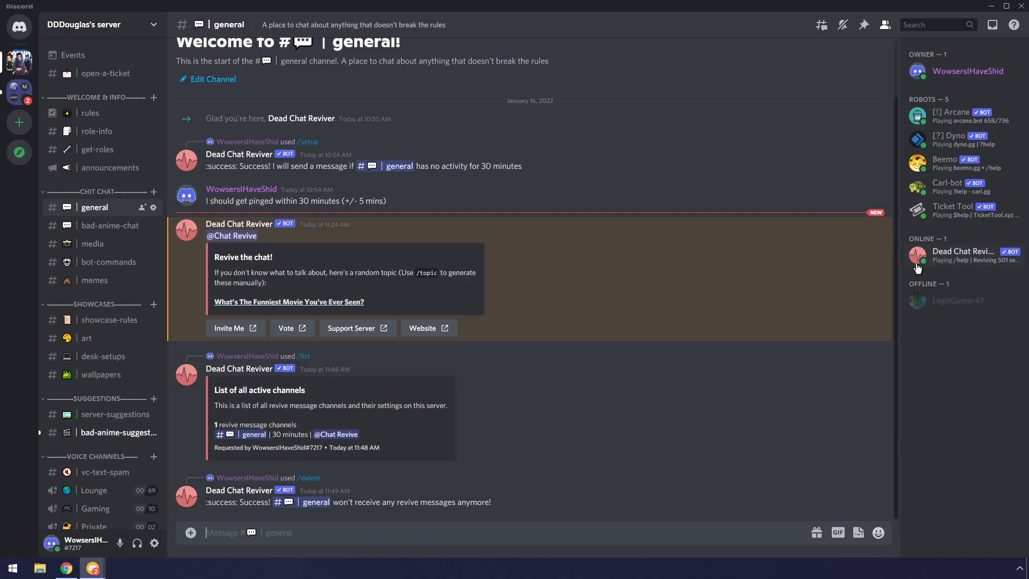
# Step: Ban the Dead Chat Reviver bot from the server and confirm the ban
pyautogui.rightClick(950, 254)
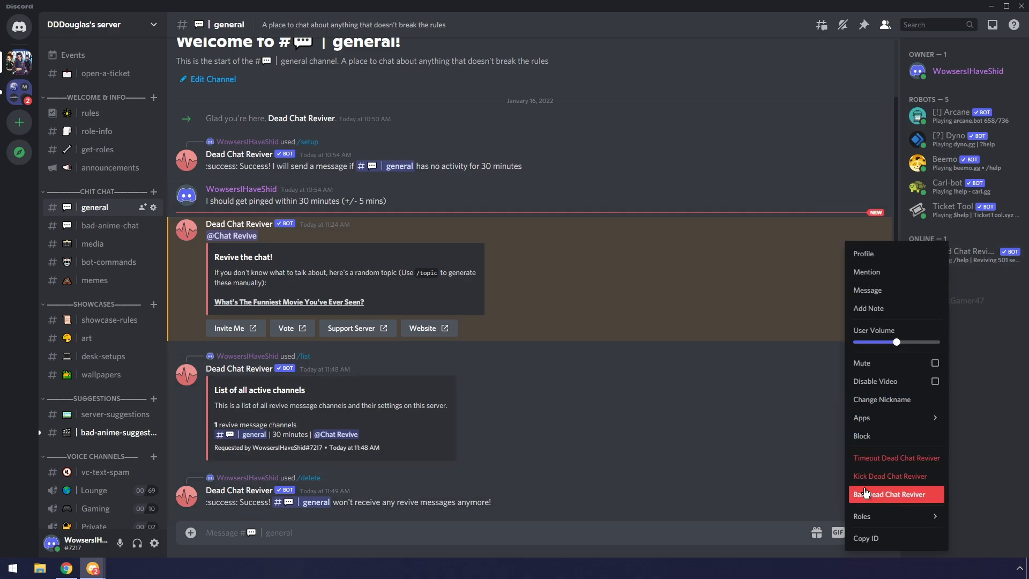
pyautogui.click(899, 494)
pyautogui.click(606, 341)
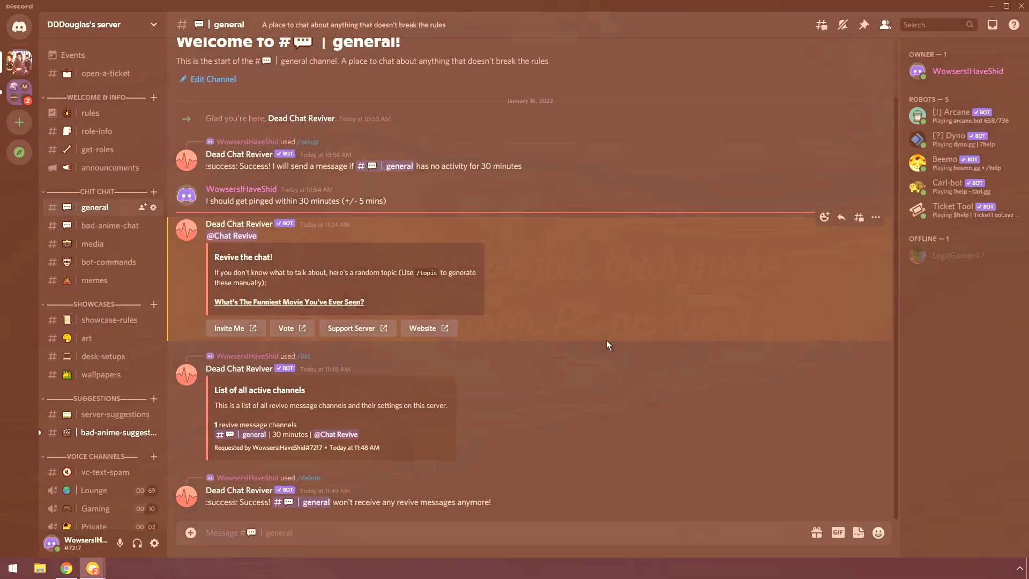